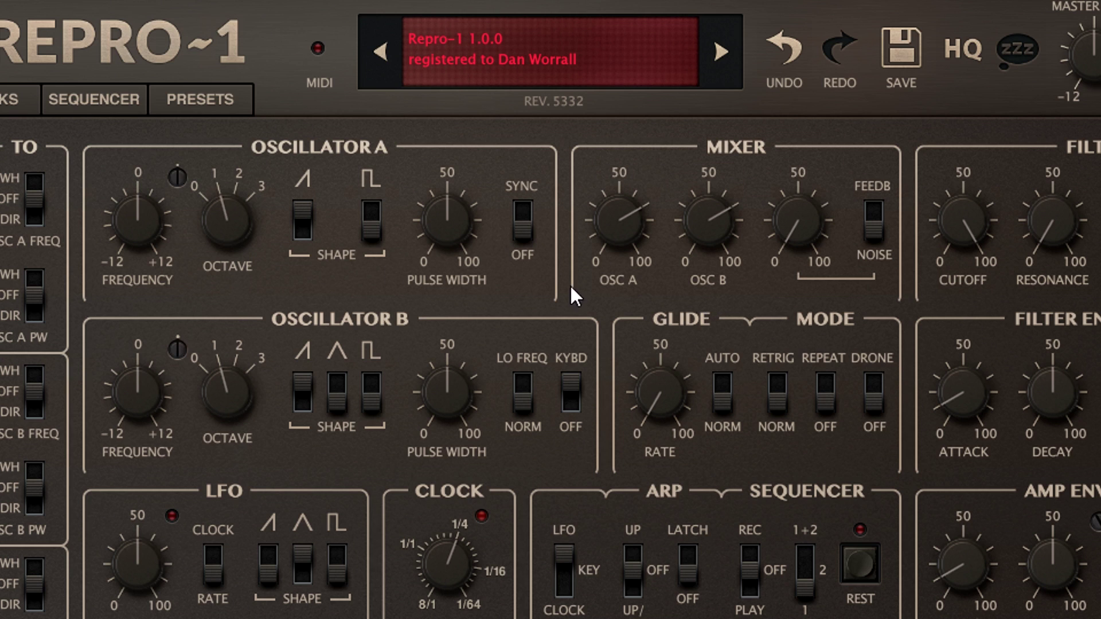
- Try detuning the oscillators by lowering Oscillator A's fine tune to about -9.4 and shifting Oscillator B's fine tune
{"action": "left_click_drag", "start_coordinate": [179, 176], "coordinate": [172, 270]}
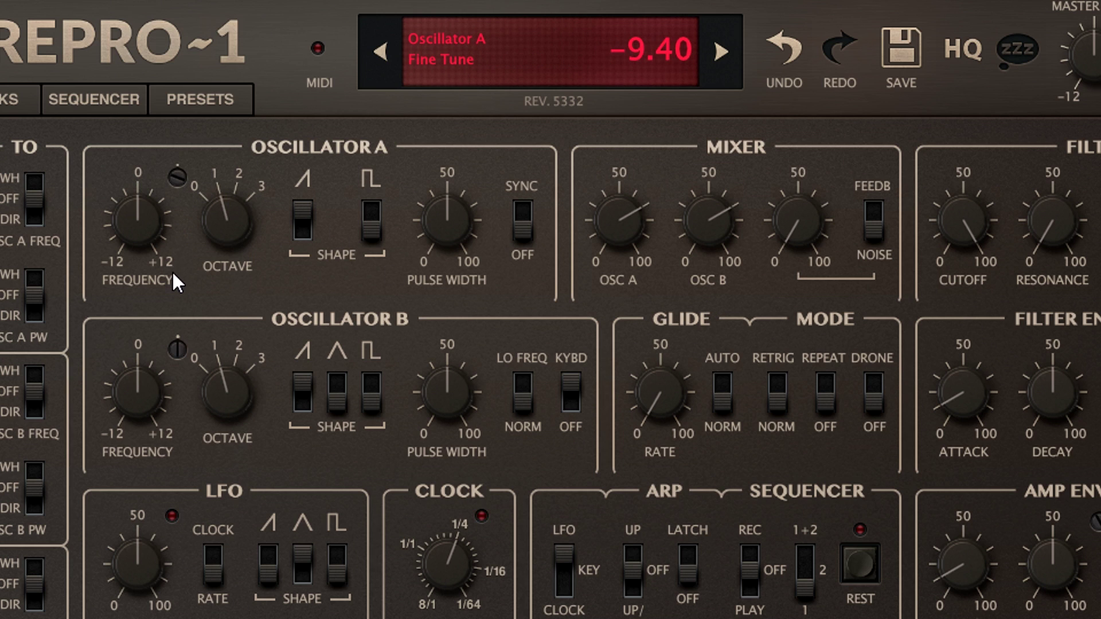
{"action": "left_click_drag", "start_coordinate": [171, 346], "coordinate": [176, 310]}
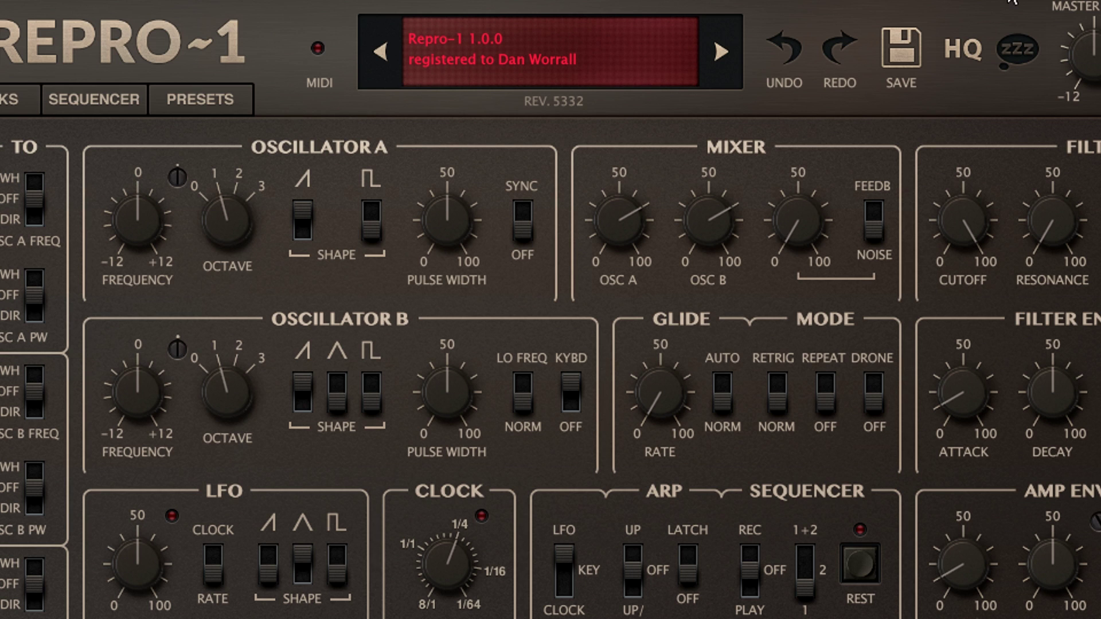
- Try Sleepy Mode and return it to Never Sleep, and test the oscillator sync switch
{"action": "left_click", "coordinate": [1017, 54]}
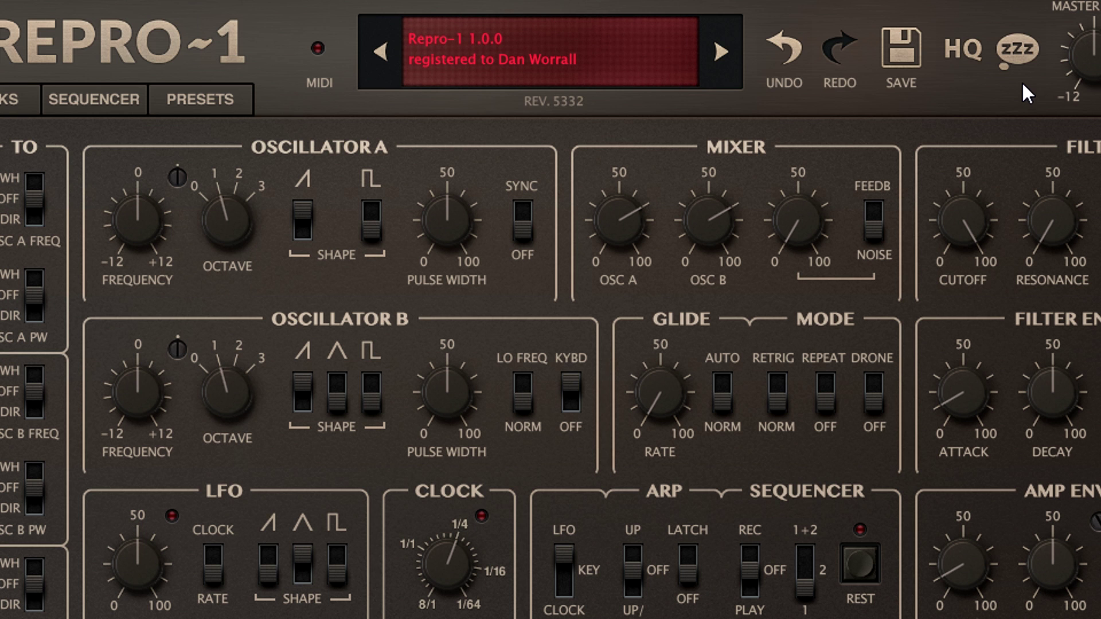
{"action": "left_click", "coordinate": [1011, 48]}
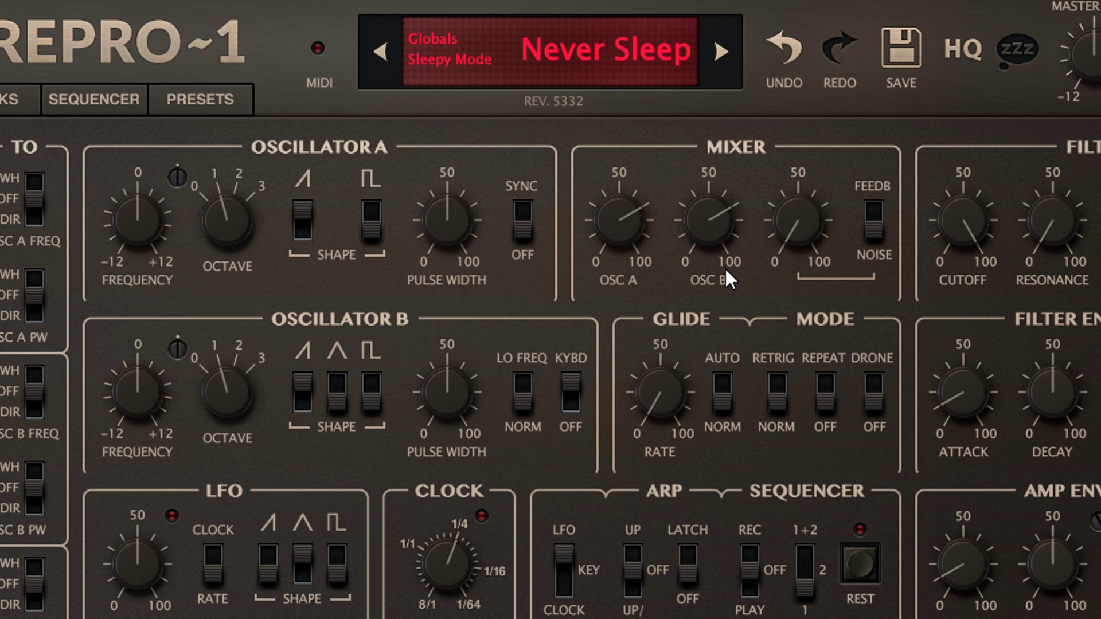
{"action": "left_click", "coordinate": [523, 233]}
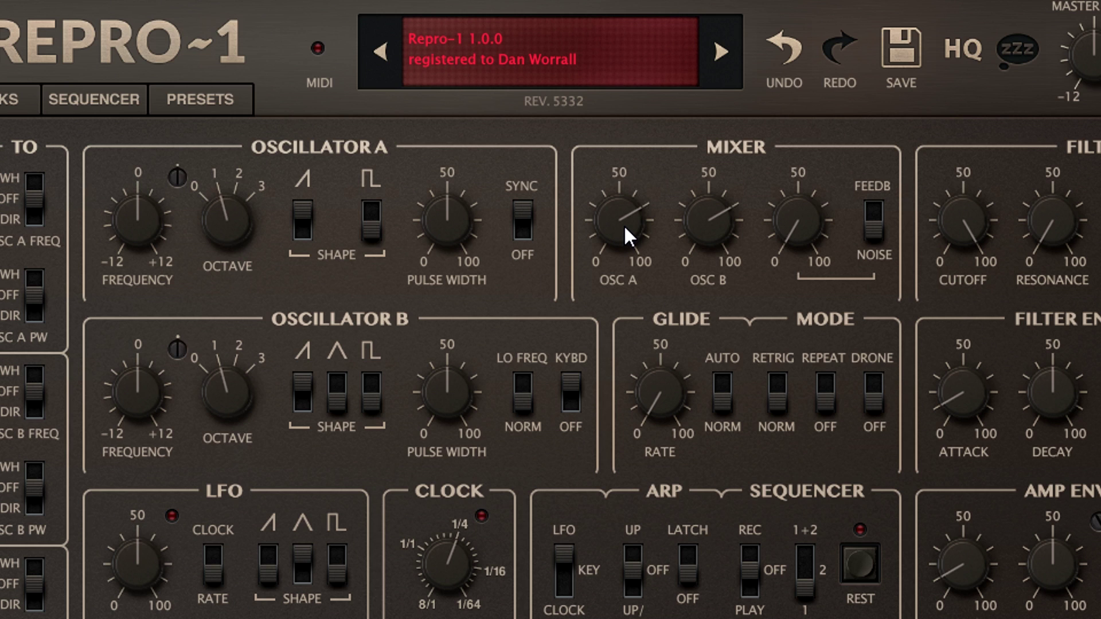
- Audition each oscillator alone by alternately turning the Osc A and Osc B mixer levels to 0 and resetting them
{"action": "left_click_drag", "start_coordinate": [623, 216], "coordinate": [649, 472]}
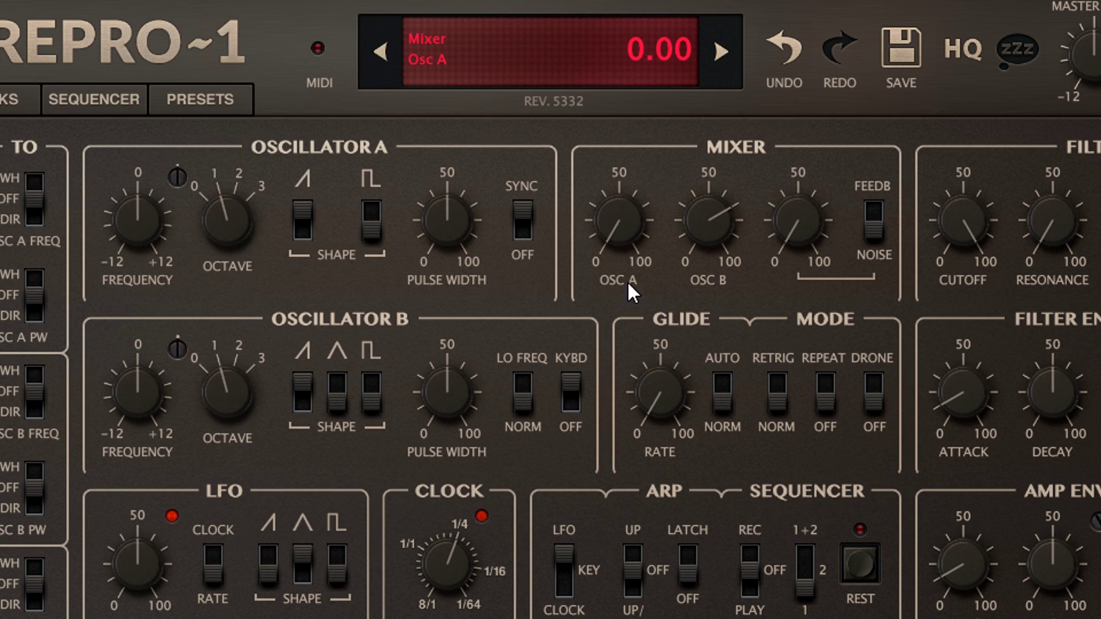
{"action": "double_click", "coordinate": [616, 230]}
{"action": "left_click_drag", "start_coordinate": [714, 222], "coordinate": [736, 501]}
{"action": "double_click", "coordinate": [700, 228]}
{"action": "left_click_drag", "start_coordinate": [627, 228], "coordinate": [635, 457]}
{"action": "double_click", "coordinate": [622, 228]}
- Turn Osc B down to 0 in the mixer and tune Oscillator A to octave 2 with its frequency slightly above 0
{"action": "left_click_drag", "start_coordinate": [713, 227], "coordinate": [729, 544]}
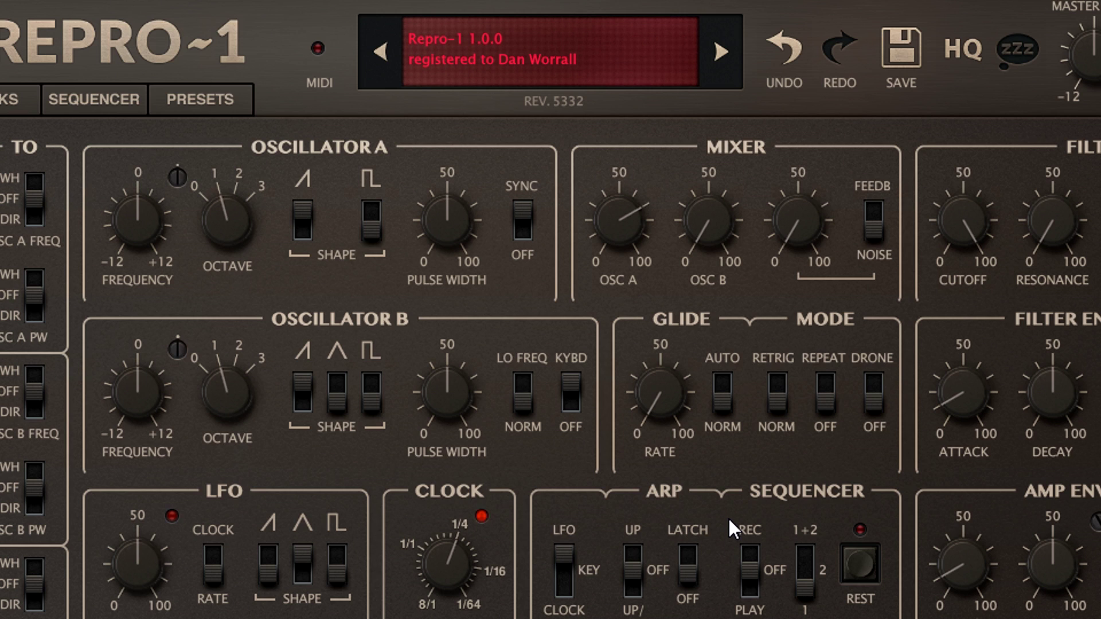
{"action": "left_click_drag", "start_coordinate": [153, 214], "coordinate": [226, 193]}
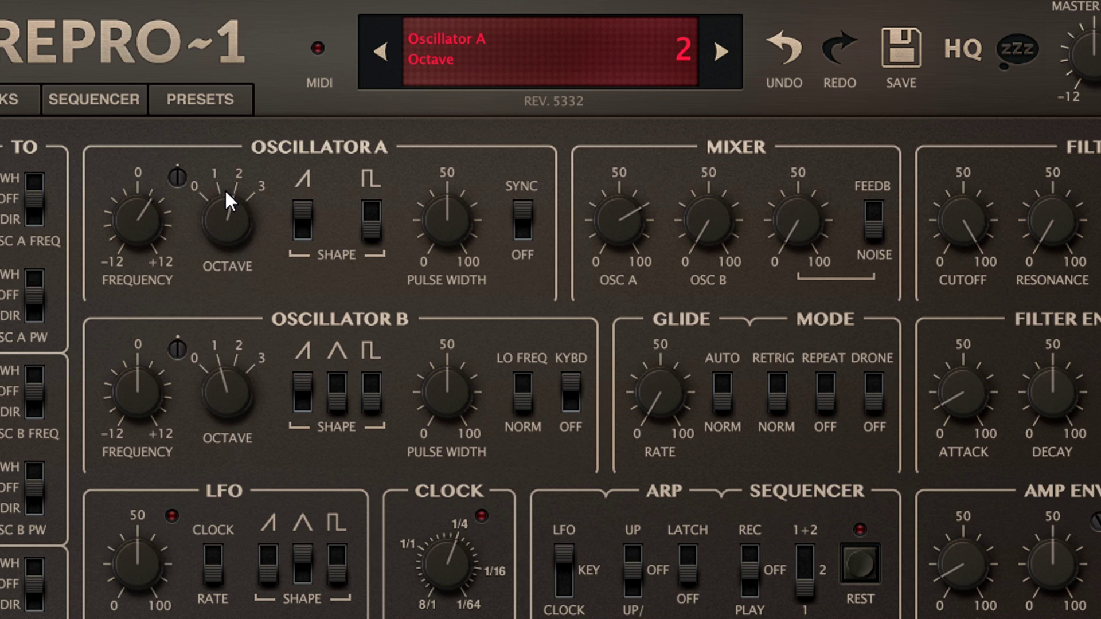
{"action": "left_click_drag", "start_coordinate": [144, 212], "coordinate": [142, 185]}
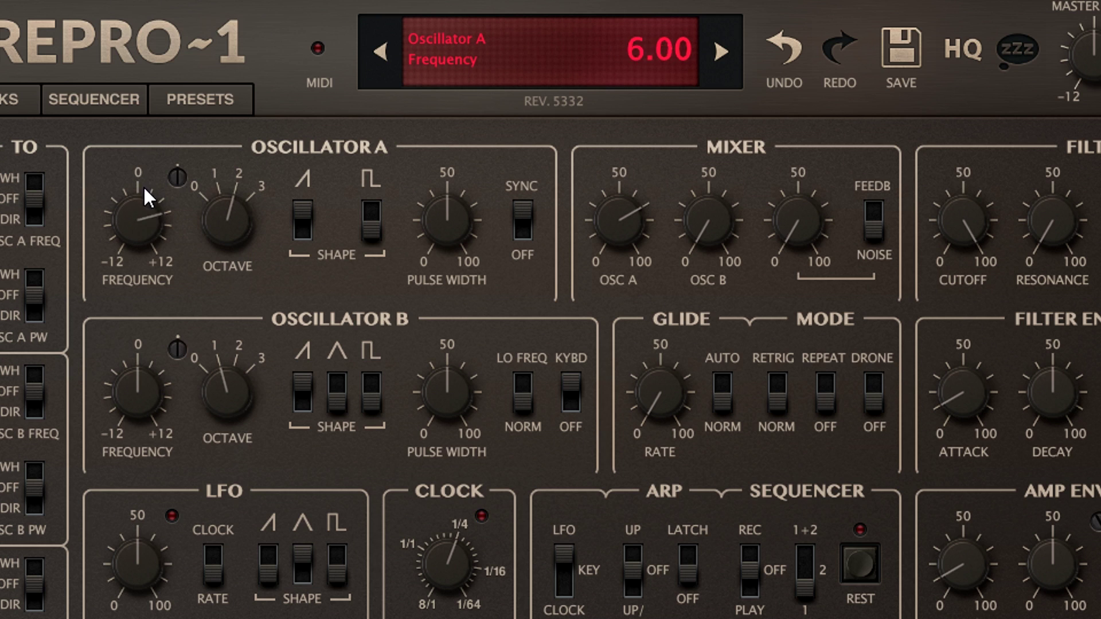
{"action": "left_click_drag", "start_coordinate": [151, 230], "coordinate": [149, 190]}
{"action": "left_click_drag", "start_coordinate": [212, 233], "coordinate": [231, 188]}
{"action": "left_click_drag", "start_coordinate": [162, 198], "coordinate": [231, 250]}
{"action": "mouse_move", "coordinate": [153, 211]}
{"action": "left_mouse_down"}
{"action": "mouse_move", "coordinate": [151, 254]}
{"action": "mouse_move", "coordinate": [149, 205]}
{"action": "mouse_move", "coordinate": [149, 219]}
{"action": "left_mouse_up"}
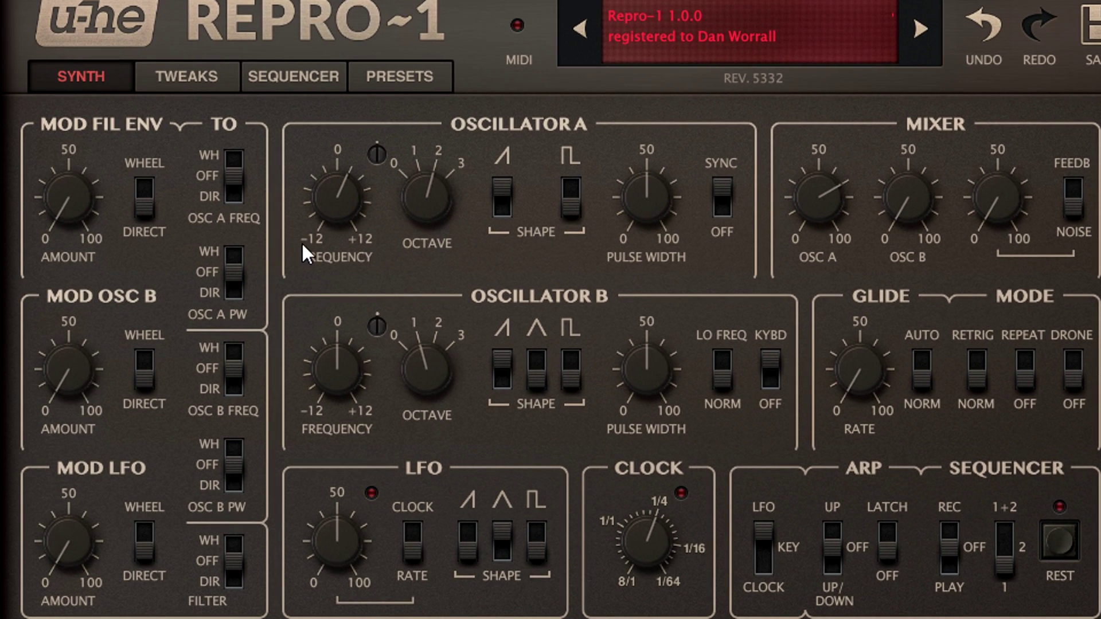
- Set up slow LFO modulation of Oscillator A by routing its frequency to DIR, raising the Mod LFO amount and lowering the LFO rate
{"action": "left_click", "coordinate": [232, 193]}
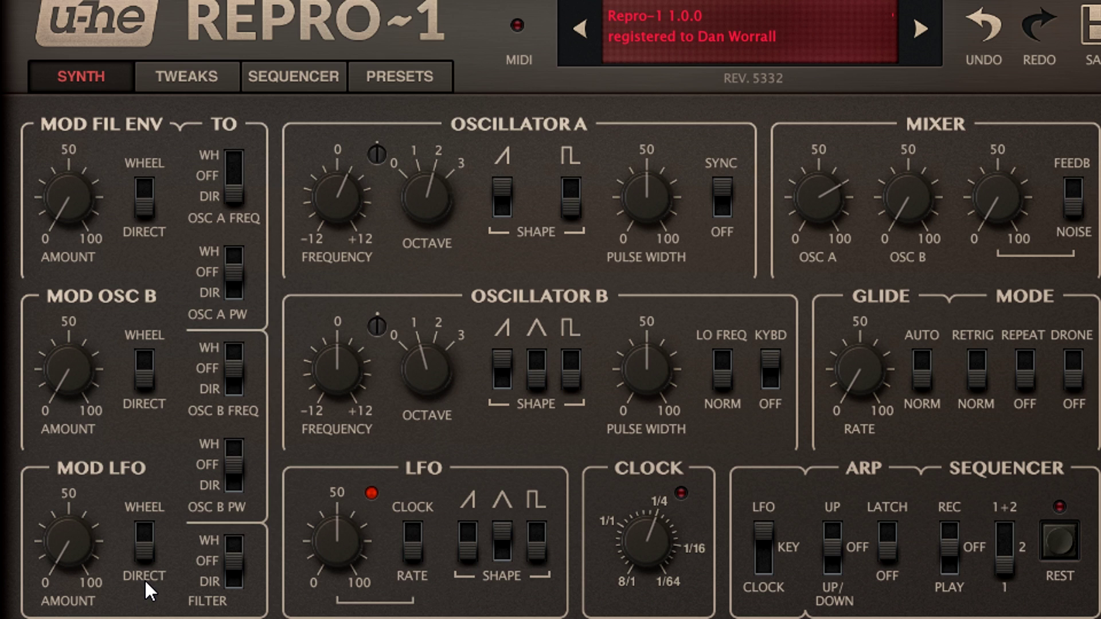
{"action": "left_click_drag", "start_coordinate": [75, 540], "coordinate": [76, 373]}
{"action": "left_click_drag", "start_coordinate": [336, 533], "coordinate": [337, 618]}
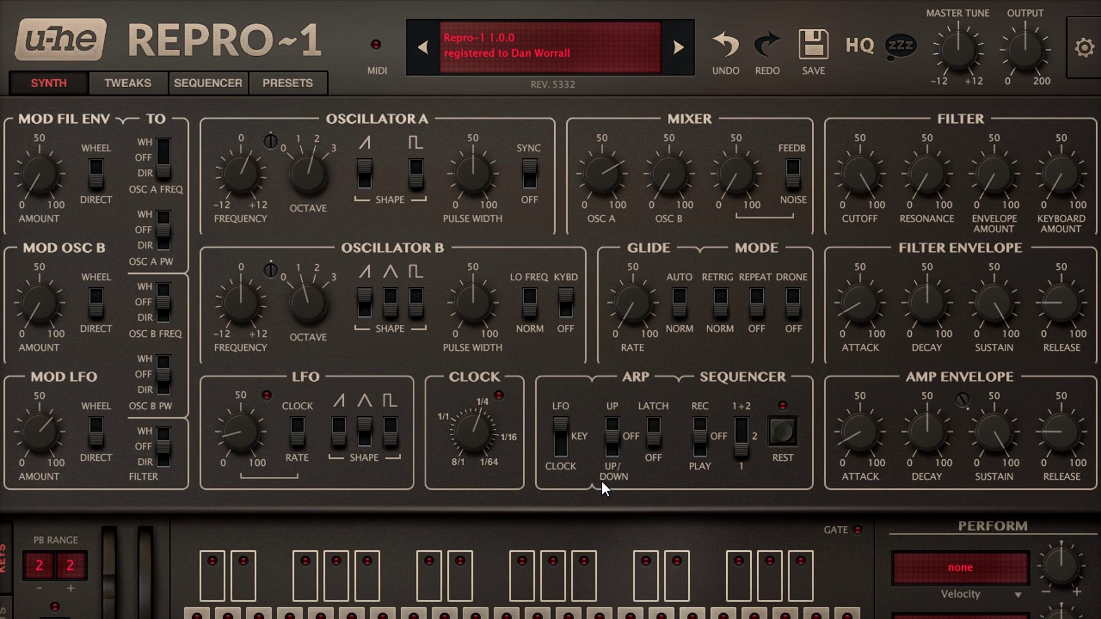
- Set the arpeggiator to Up, clocked from Host Sync, with a faster clock division near 1/16
{"action": "left_click_drag", "start_coordinate": [613, 435], "coordinate": [624, 416]}
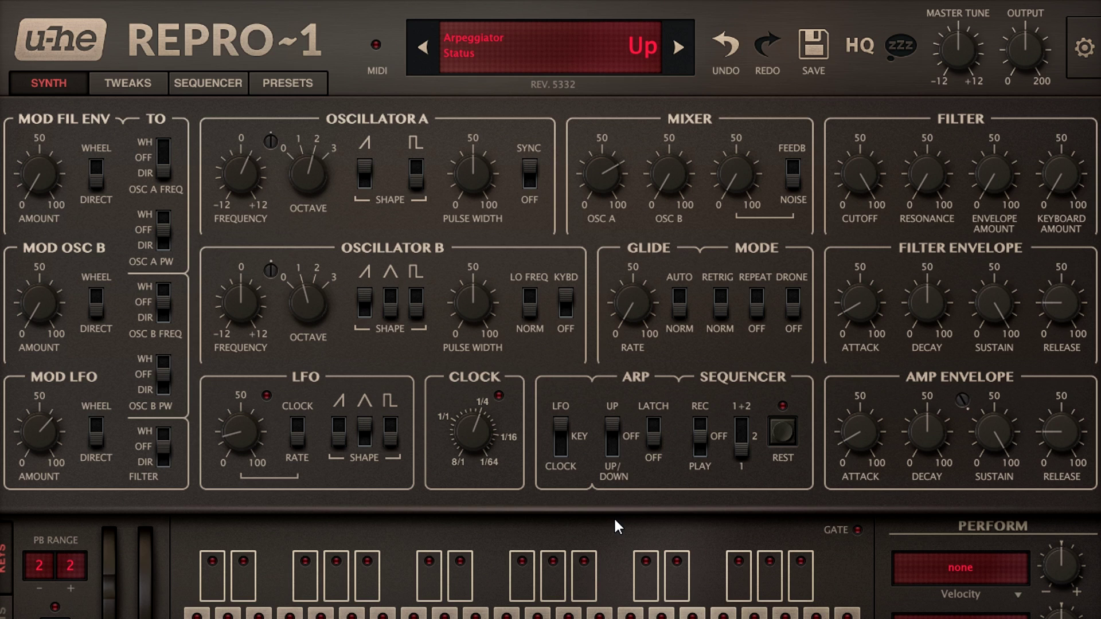
{"action": "left_click_drag", "start_coordinate": [560, 431], "coordinate": [562, 478]}
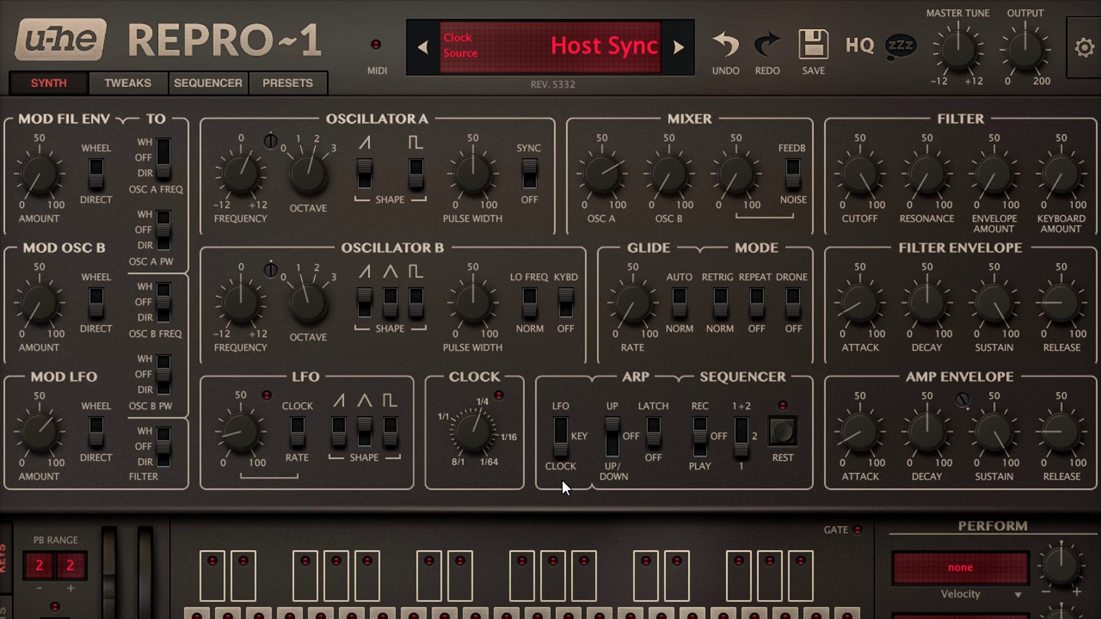
{"action": "left_click_drag", "start_coordinate": [444, 426], "coordinate": [476, 354]}
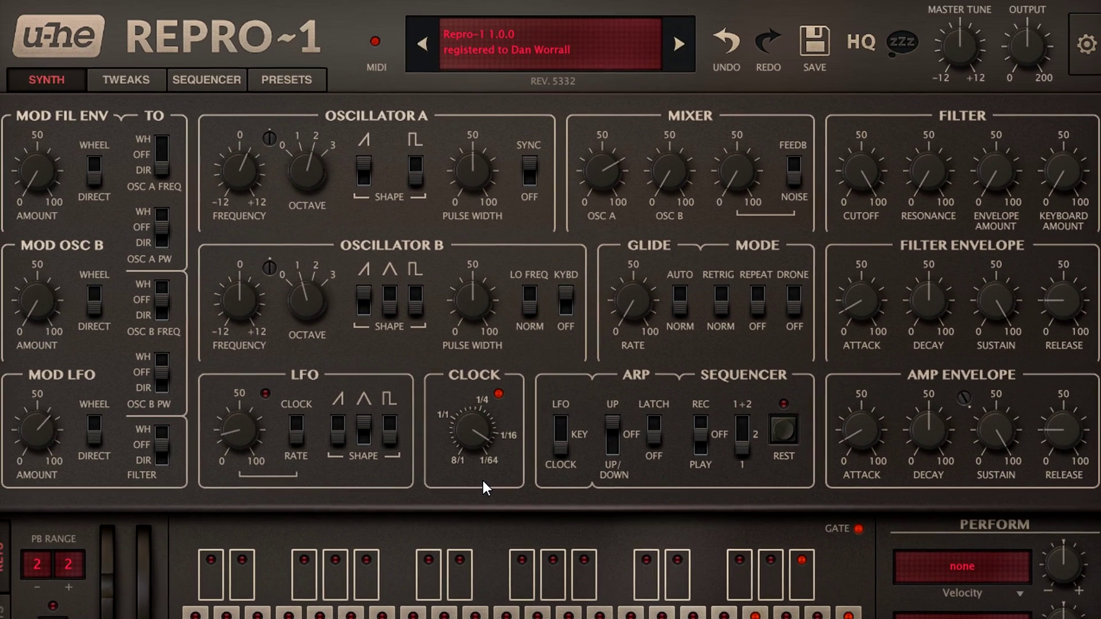
- Lower the filter cutoff to just below 50, set the keyboard amount to about 61 and raise the envelope amount above 50
{"action": "left_click_drag", "start_coordinate": [873, 176], "coordinate": [861, 286]}
{"action": "left_click_drag", "start_coordinate": [1085, 166], "coordinate": [1062, 68]}
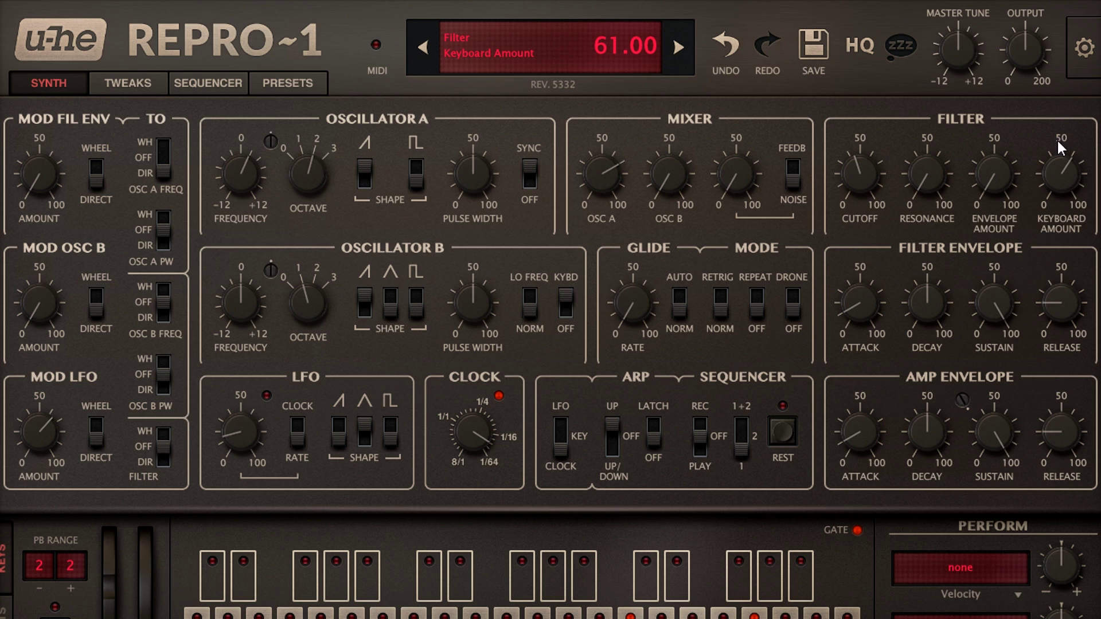
{"action": "left_click_drag", "start_coordinate": [1000, 179], "coordinate": [991, 50]}
- Shape a plucky filter envelope with sustain at 0 and a shorter decay, and set the trigger mode to Retrig
{"action": "left_click_drag", "start_coordinate": [1007, 288], "coordinate": [990, 508]}
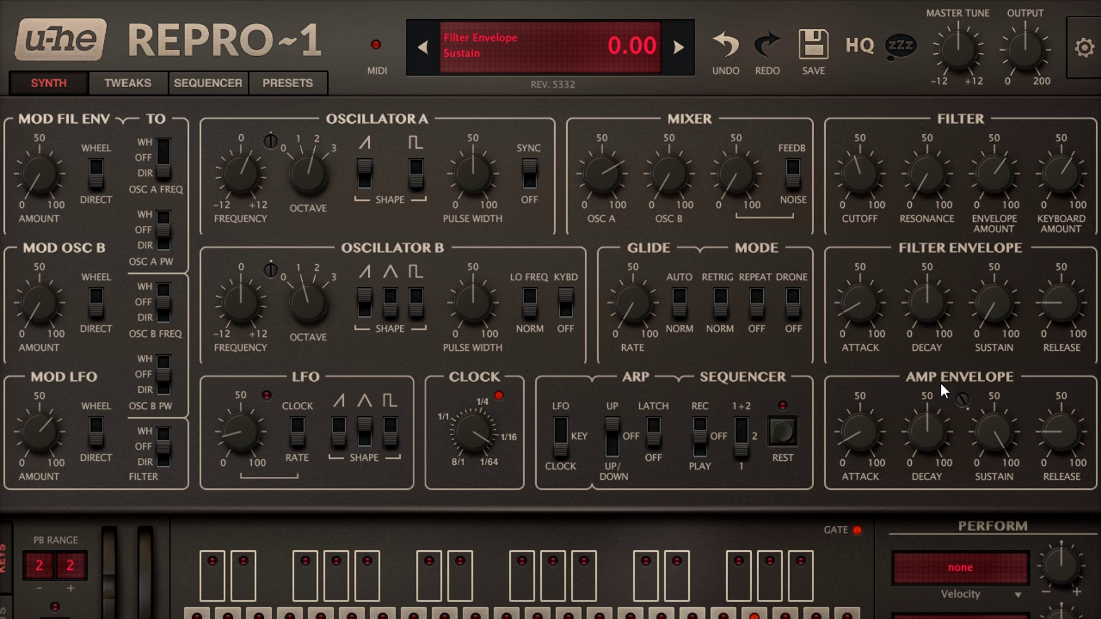
{"action": "left_click_drag", "start_coordinate": [926, 304], "coordinate": [852, 317]}
{"action": "left_click", "coordinate": [718, 304]}
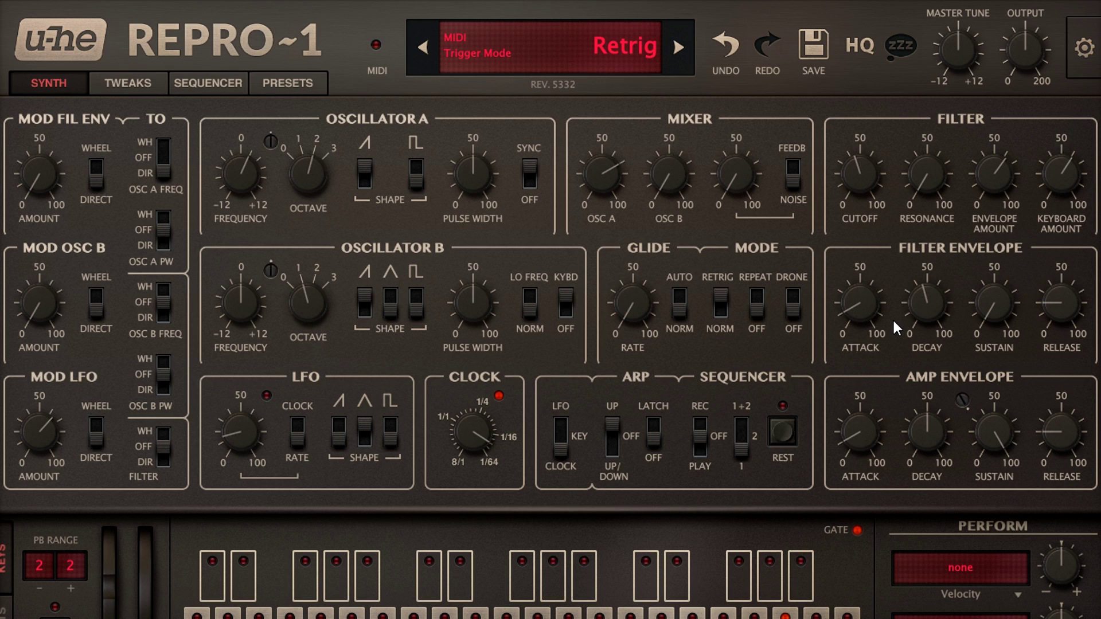
{"action": "left_click_drag", "start_coordinate": [918, 309], "coordinate": [913, 334]}
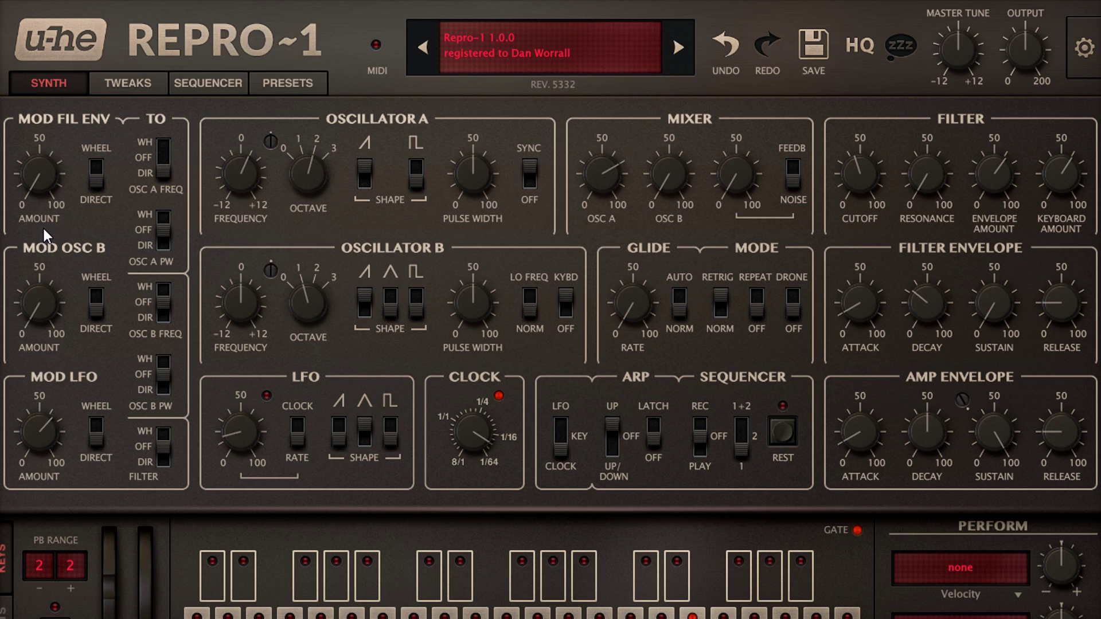
- Raise the Mod Fil Env amount slightly, and raise the Mod Osc B amount well above 50 with its routing set to Wheel
{"action": "left_click_drag", "start_coordinate": [41, 183], "coordinate": [37, 208]}
{"action": "mouse_move", "coordinate": [39, 165]}
{"action": "left_mouse_down"}
{"action": "mouse_move", "coordinate": [35, 127]}
{"action": "mouse_move", "coordinate": [36, 149]}
{"action": "left_mouse_up"}
{"action": "left_click_drag", "start_coordinate": [37, 315], "coordinate": [43, 173]}
{"action": "left_click", "coordinate": [95, 308]}
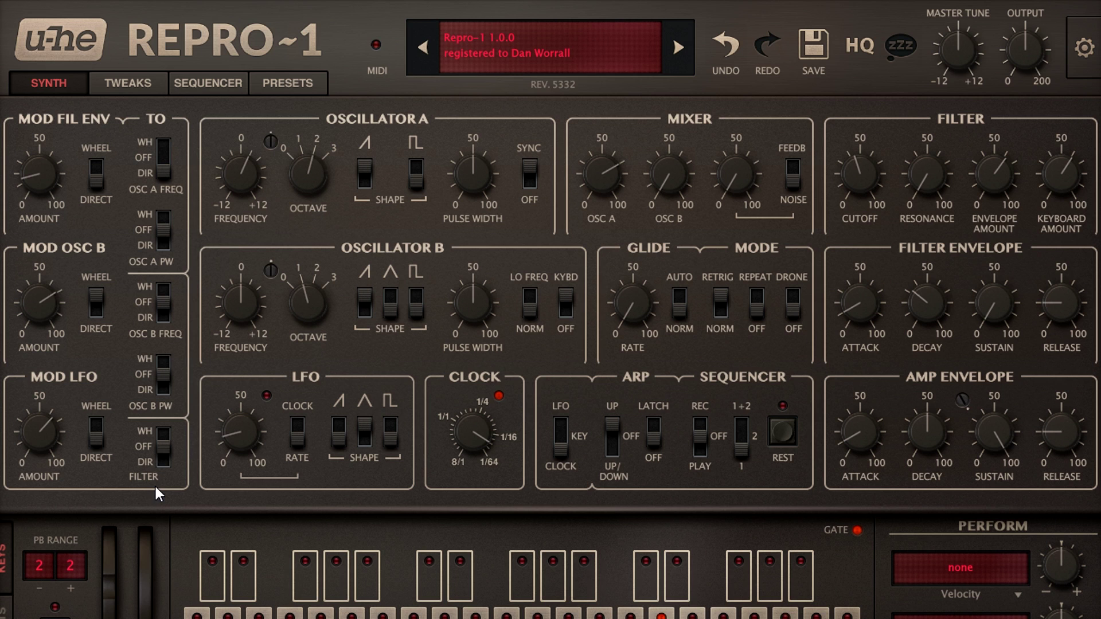
- Set the filter modulation destination to WH and push the modulation wheel up
{"action": "left_click", "coordinate": [166, 445]}
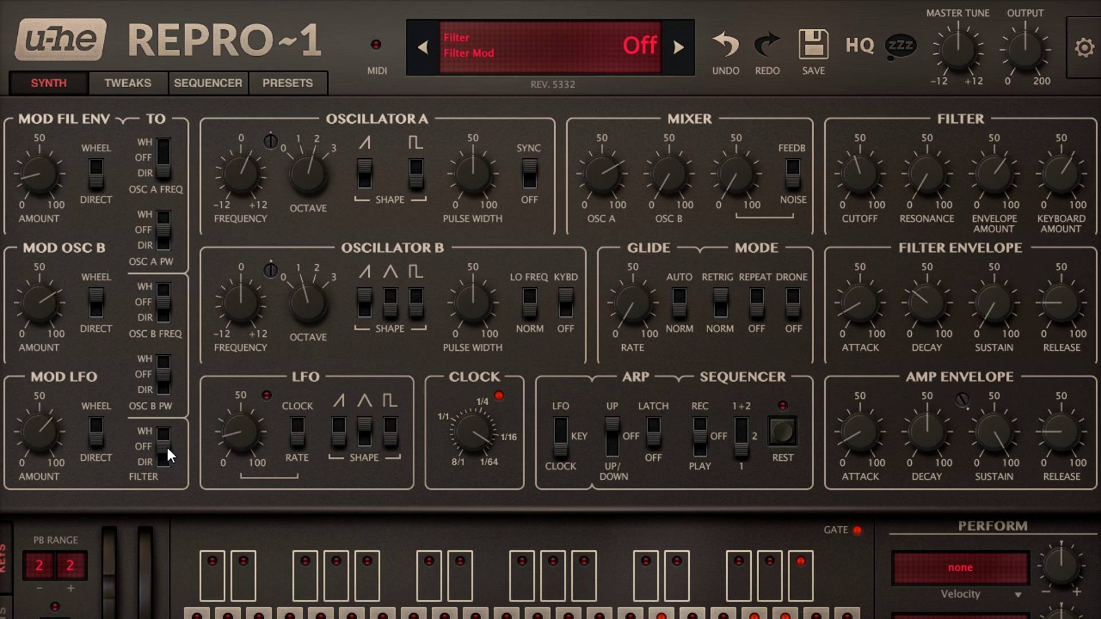
{"action": "left_click", "coordinate": [164, 434]}
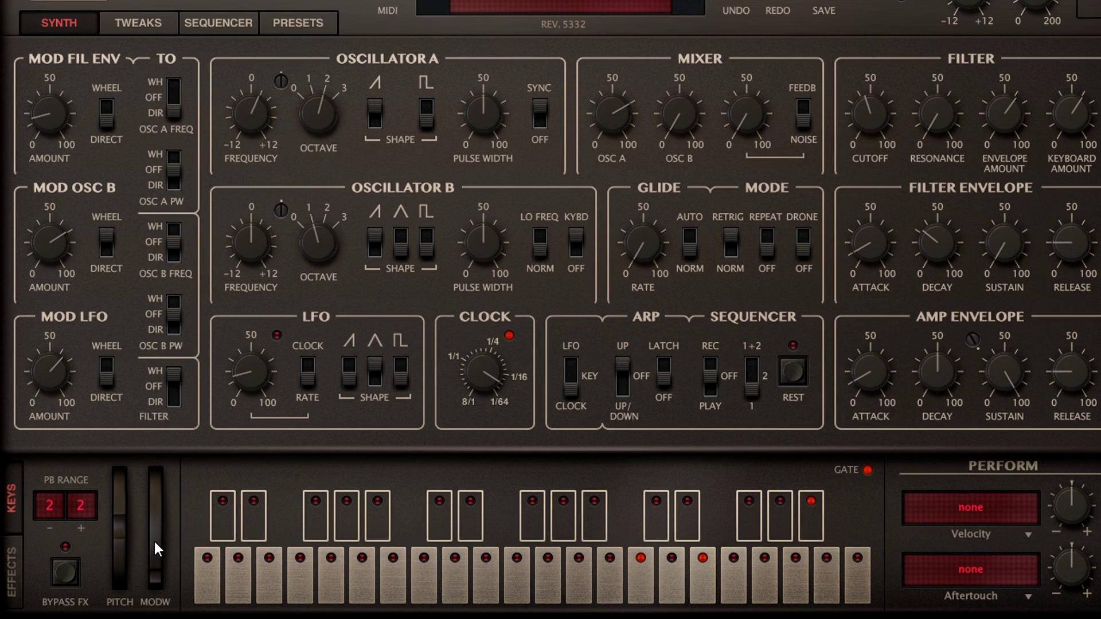
{"action": "left_click_drag", "start_coordinate": [153, 548], "coordinate": [161, 337]}
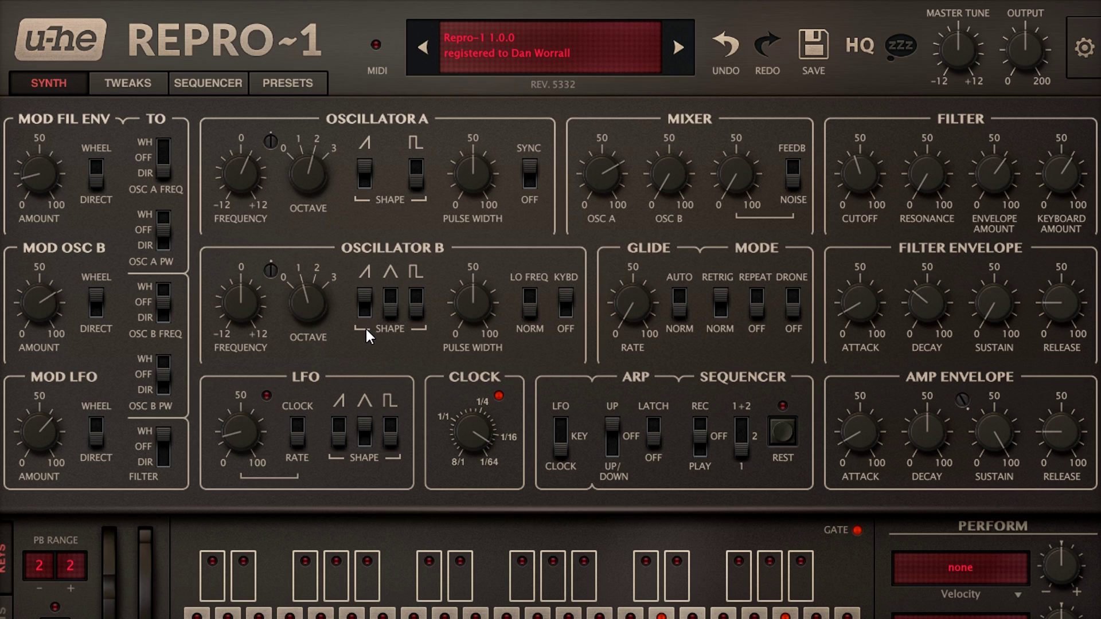
- Try Oscillator B's pulse shape with a pulse width of about 65.5, and leave only the triangle shape on
{"action": "left_click", "coordinate": [416, 309]}
{"action": "left_click", "coordinate": [372, 305]}
{"action": "left_click_drag", "start_coordinate": [488, 302], "coordinate": [481, 273]}
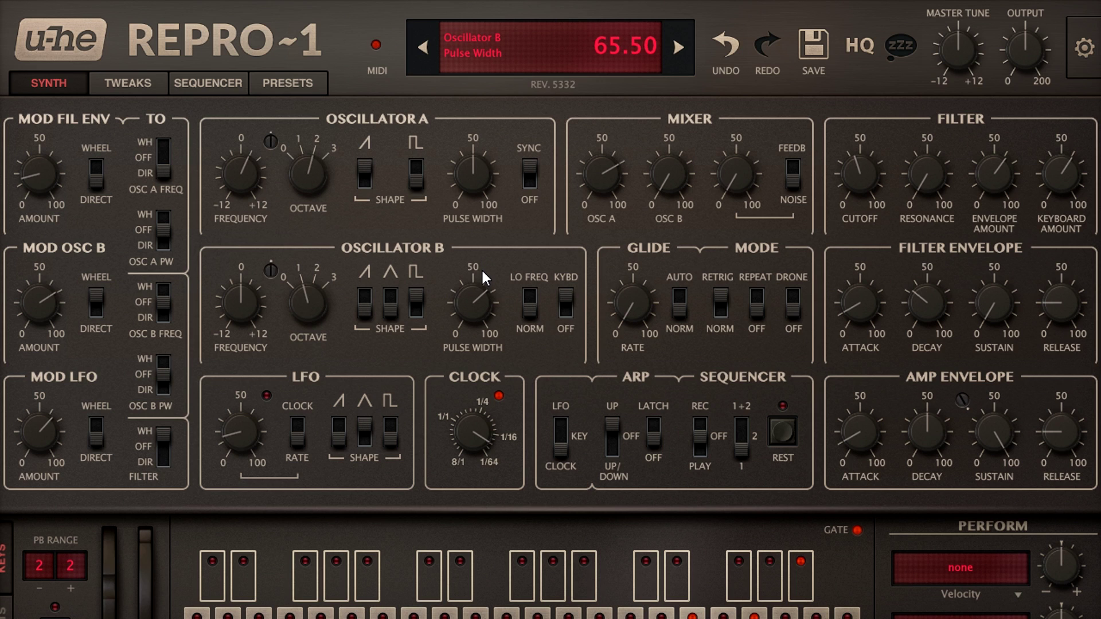
{"action": "left_click", "coordinate": [416, 302]}
{"action": "left_click", "coordinate": [390, 302]}
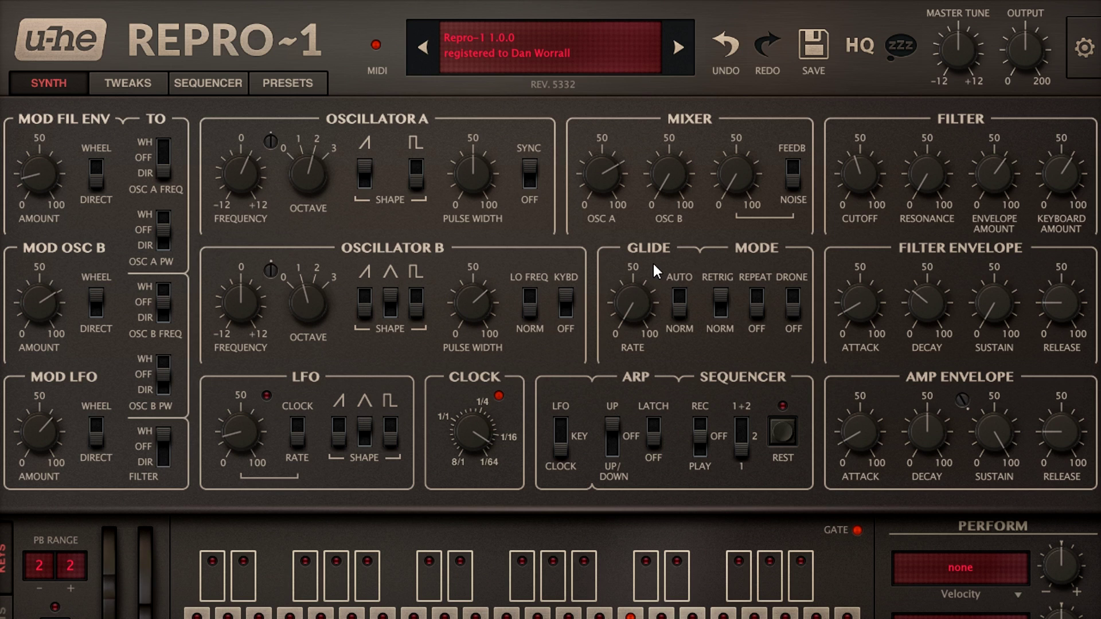
- Raise the Osc B level in the mixer, and switch the noise channel to Feedb with its level raised
{"action": "left_click_drag", "start_coordinate": [670, 183], "coordinate": [679, 48]}
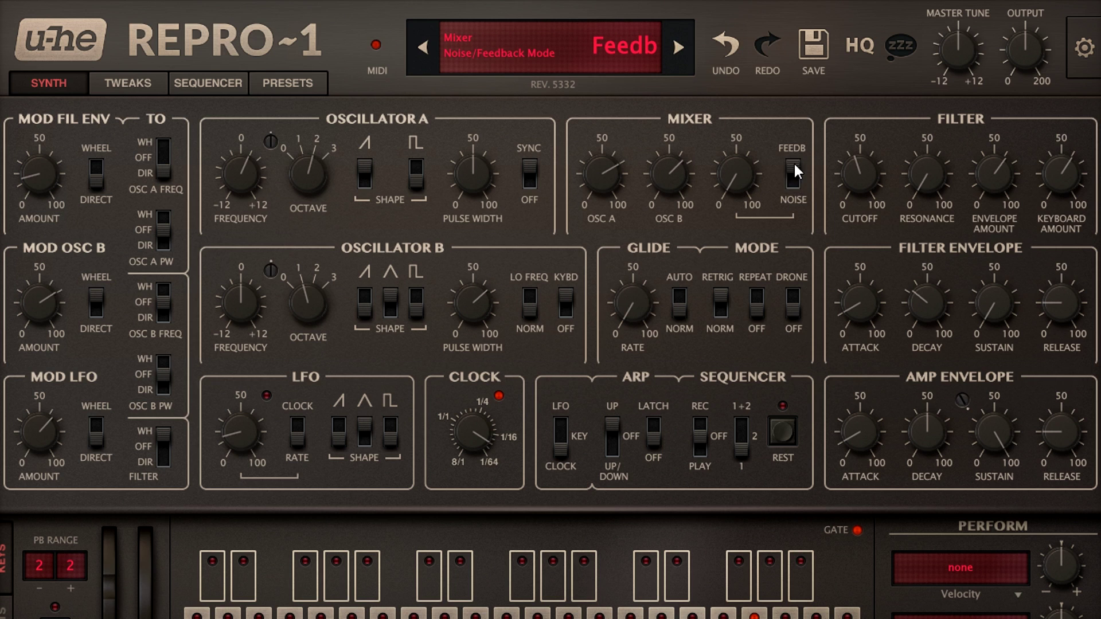
{"action": "left_click_drag", "start_coordinate": [744, 175], "coordinate": [735, 48]}
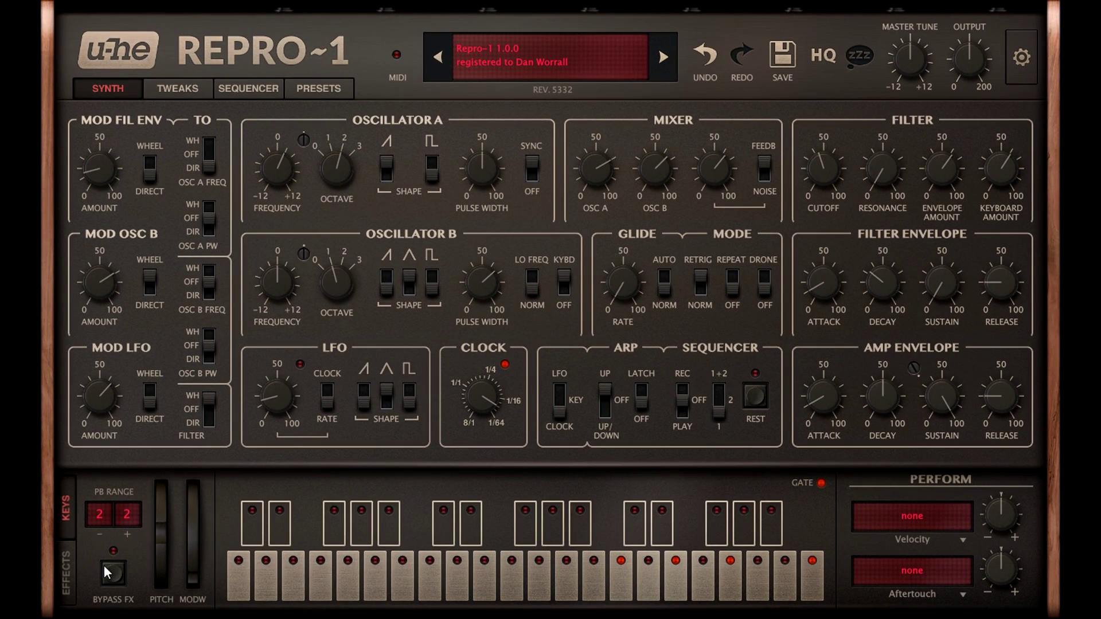
- Show the effects, enable Lyrebird and Drench, raise Lyrebird's regen and set Drench's decay to about 64.5
{"action": "left_click", "coordinate": [67, 557]}
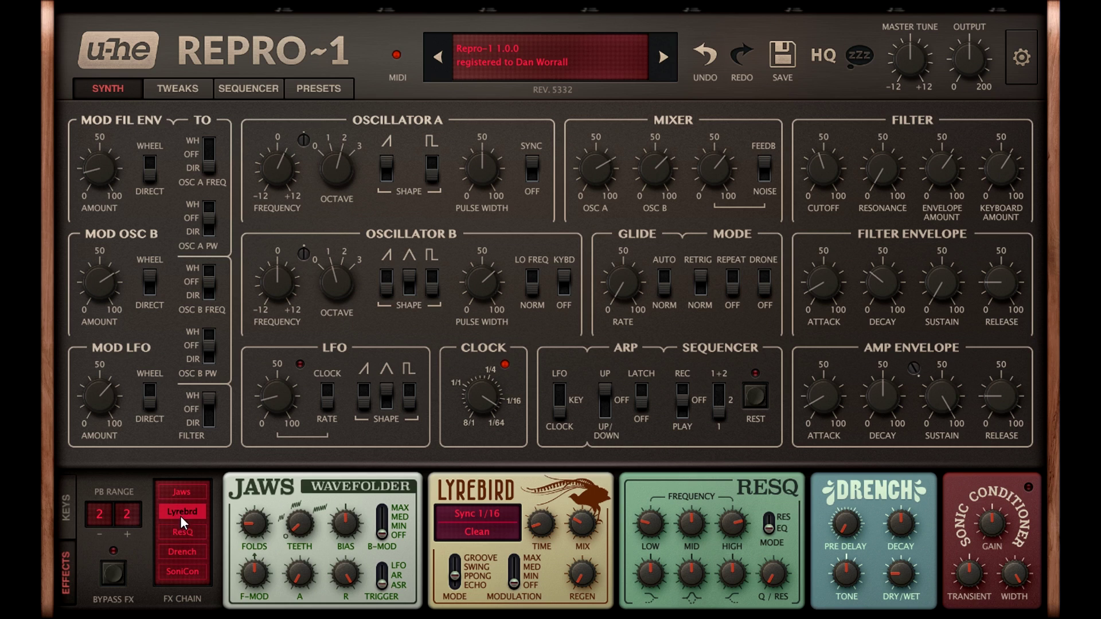
{"action": "left_click_drag", "start_coordinate": [582, 574], "coordinate": [592, 472]}
{"action": "left_click_drag", "start_coordinate": [898, 525], "coordinate": [903, 501]}
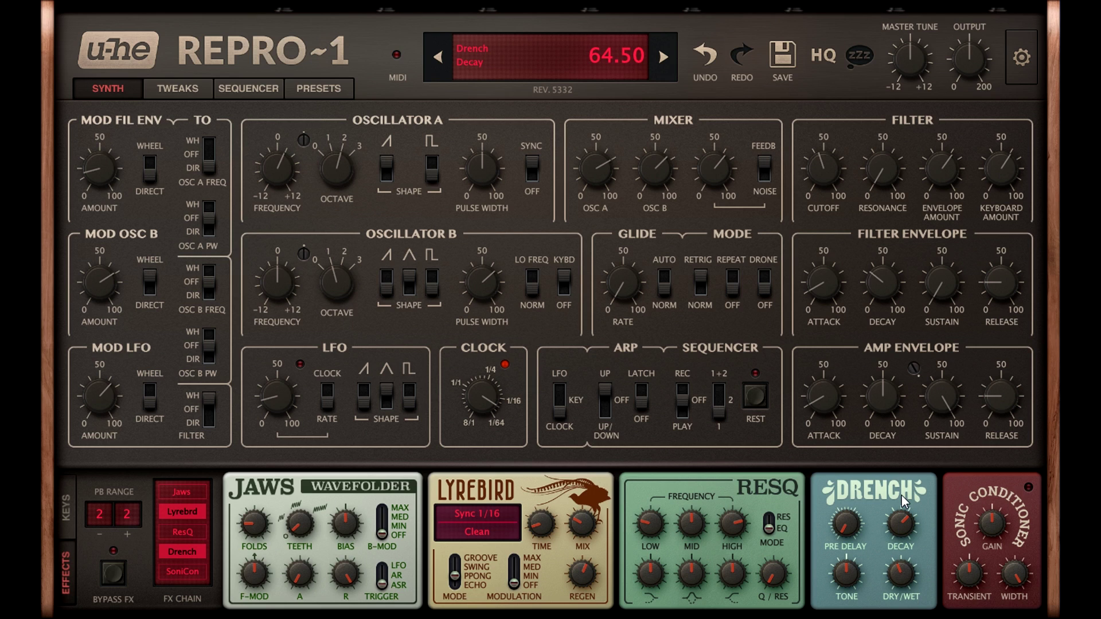
- Adjust the Lyrebird delay's mode and regen, and set its modulation to Min
{"action": "left_click_drag", "start_coordinate": [448, 573], "coordinate": [451, 590]}
{"action": "mouse_move", "coordinate": [576, 574]}
{"action": "left_mouse_down"}
{"action": "mouse_move", "coordinate": [594, 542]}
{"action": "mouse_move", "coordinate": [585, 568]}
{"action": "left_mouse_up"}
{"action": "left_click_drag", "start_coordinate": [506, 584], "coordinate": [505, 577]}
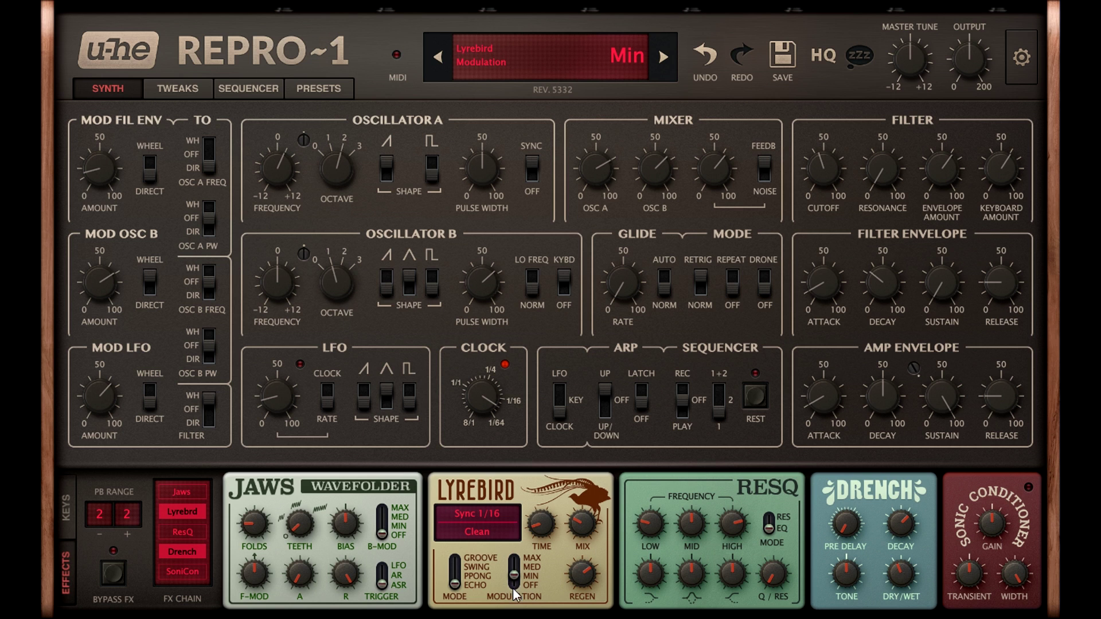